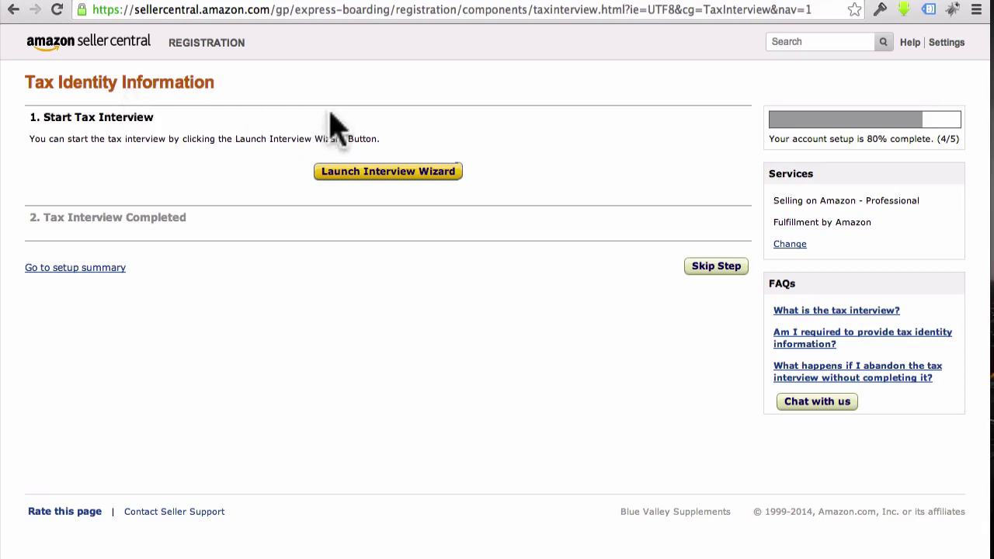
# Launch the Tax Information Interview wizard, then return to the 'apply for ein' Google results.
pyautogui.click(363, 177)
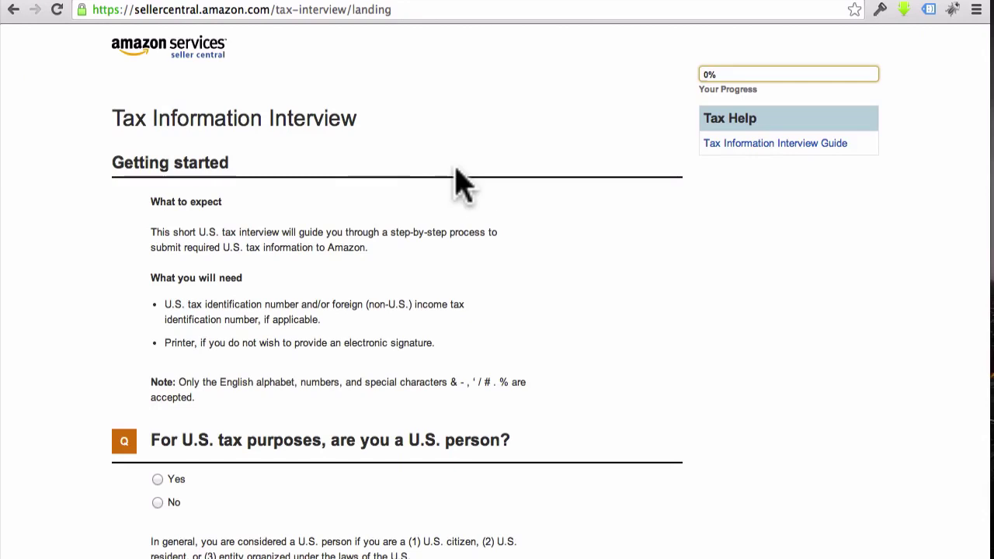
pyautogui.scroll(-2, 463, 185)
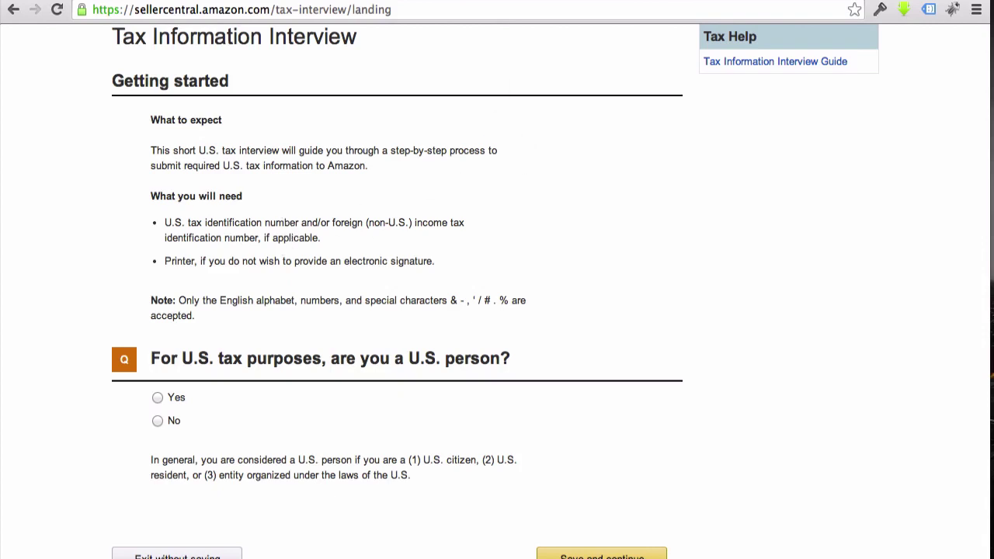
pyautogui.click(579, 0)
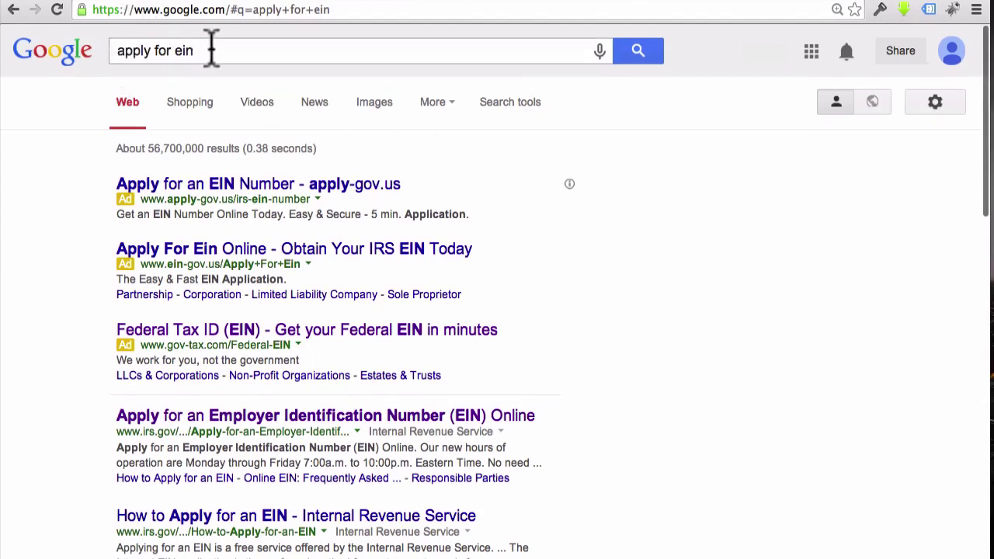
# Scroll the Google results and look over the irs.gov 'Apply for an EIN Online' listing.
pyautogui.scroll(-2, 332, 381)
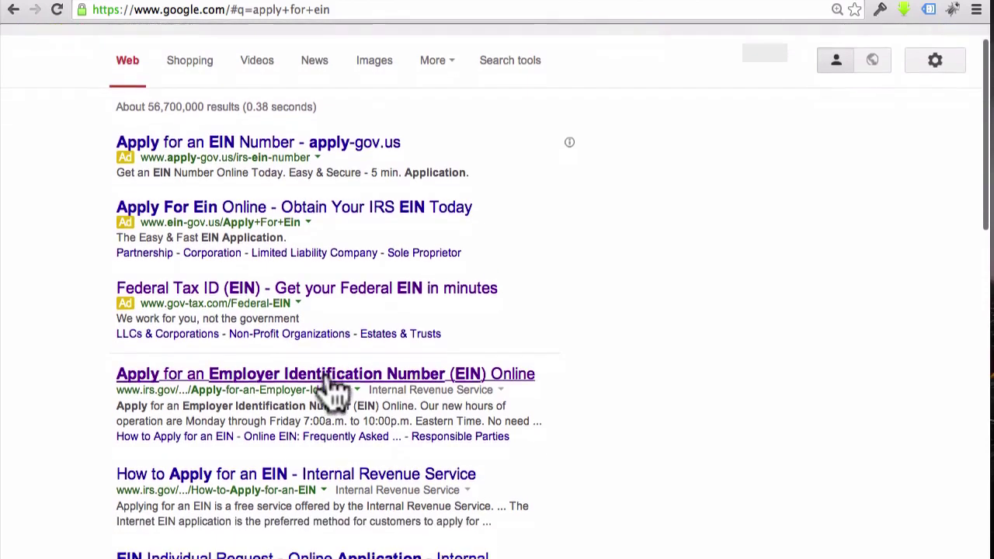
pyautogui.scroll(-2, 332, 381)
pyautogui.moveTo(118, 346); pyautogui.dragTo(222, 344)
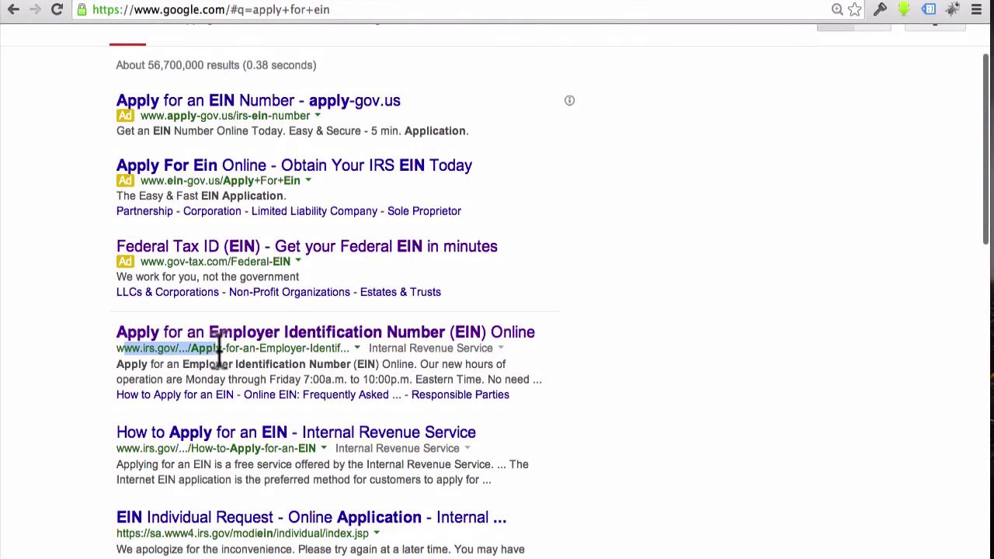
pyautogui.click(97, 347)
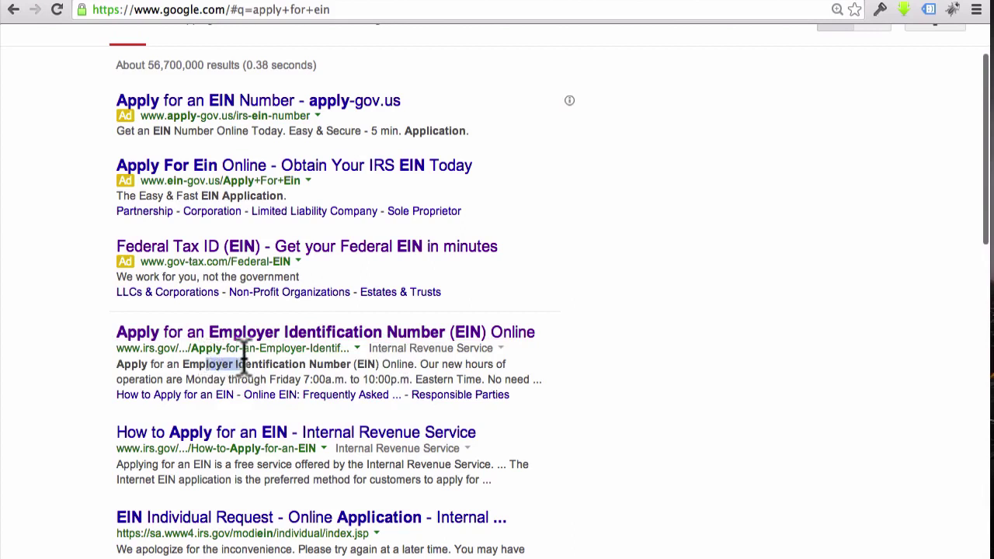
pyautogui.moveTo(239, 360); pyautogui.dragTo(250, 354)
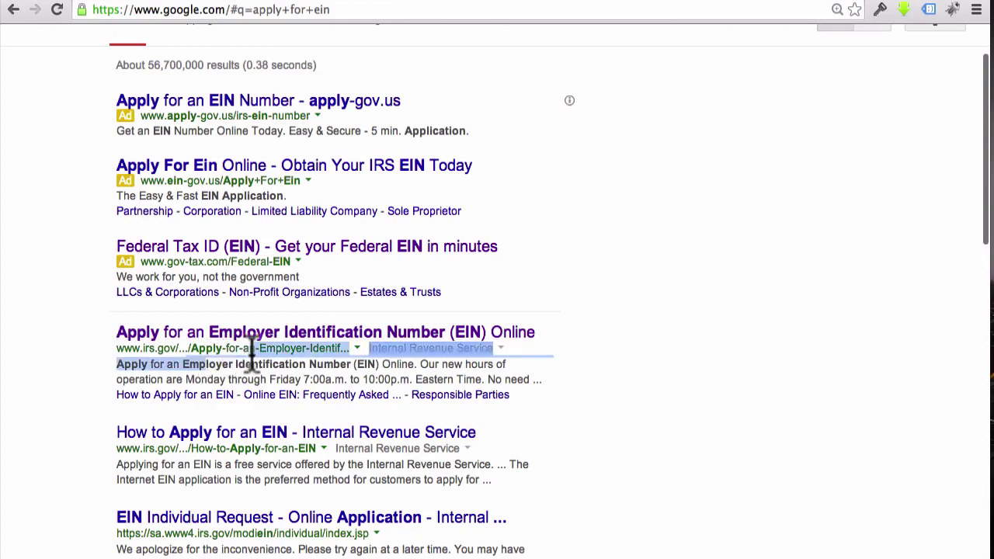
pyautogui.click(245, 335)
pyautogui.scroll(2, 163, 225)
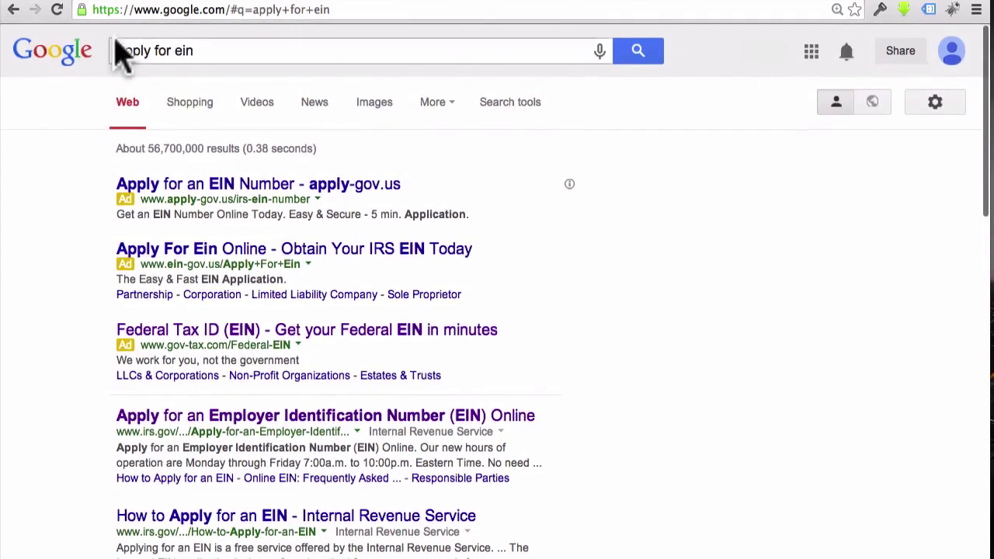
pyautogui.scroll(-2, 264, 326)
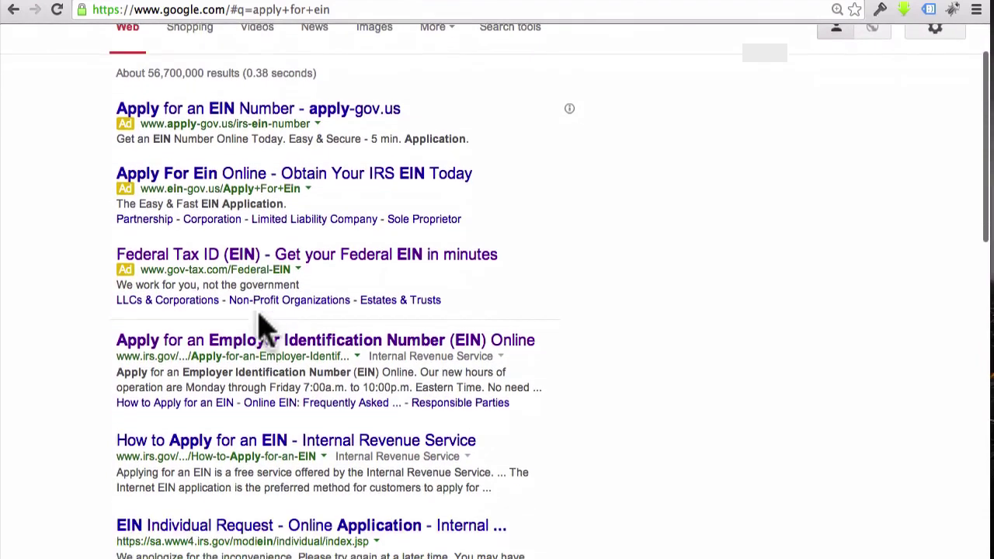
# Open the irs.gov 'Apply for an EIN Online' page and scroll down to APPLY ONLINE NOW.
pyautogui.click(181, 356)
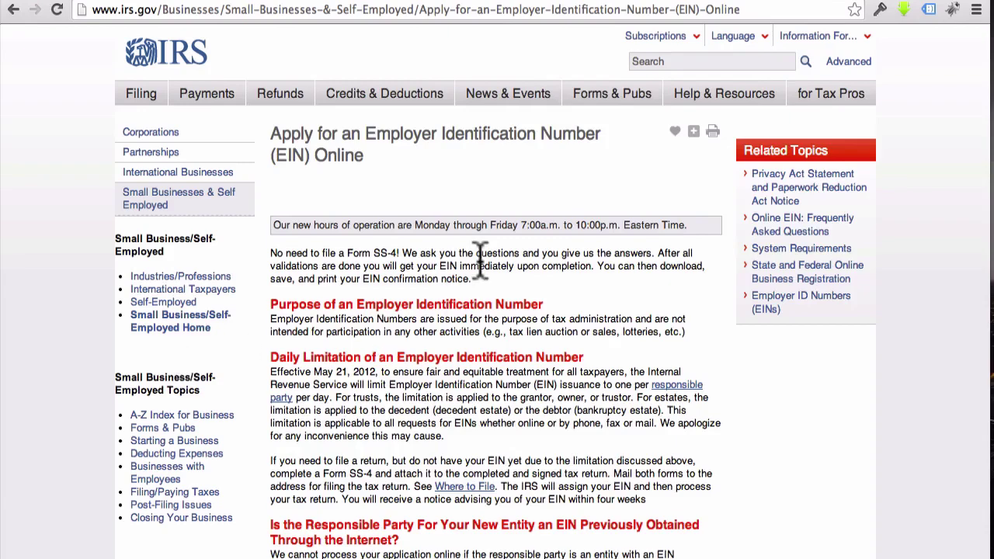
pyautogui.scroll(-5, 481, 261)
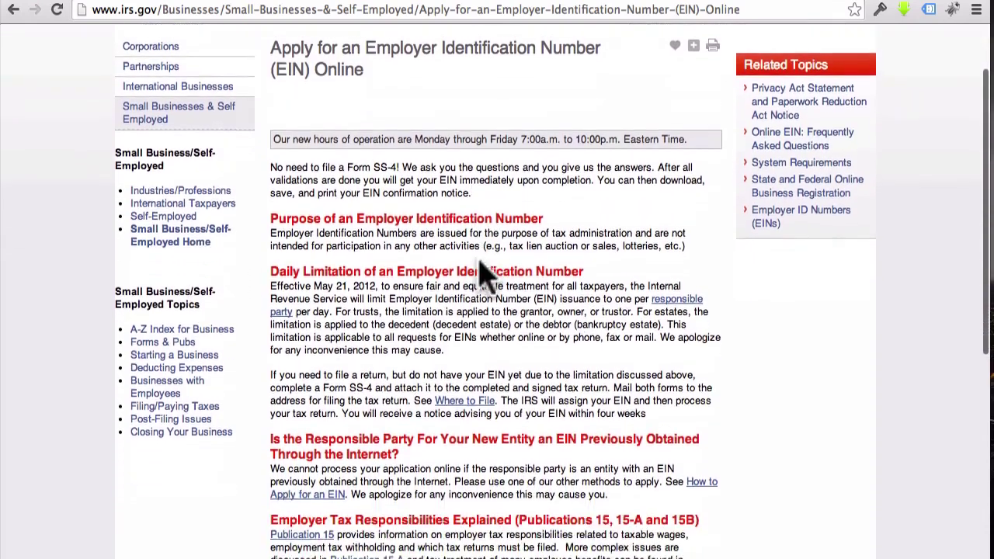
pyautogui.scroll(-6, 482, 258)
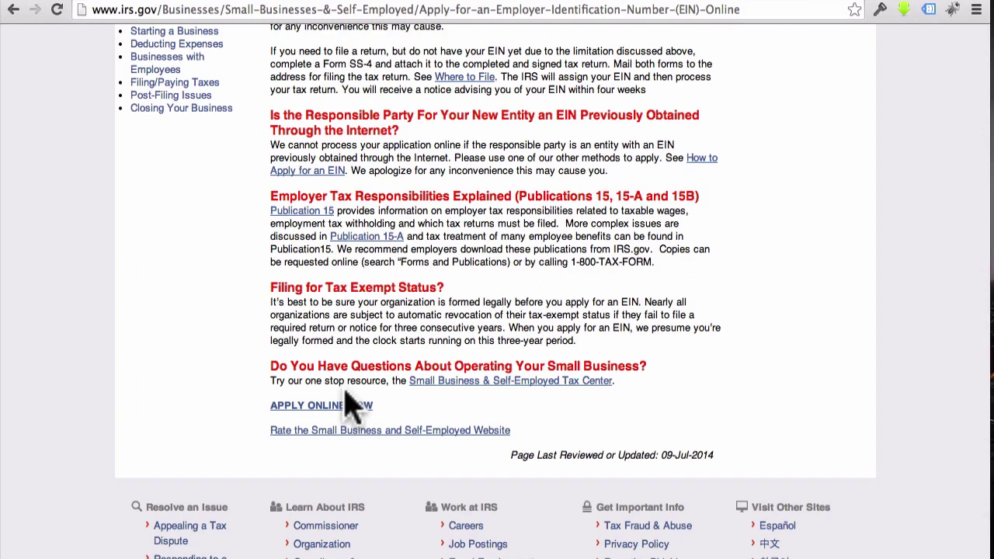
# Start the IRS online EIN application, then answer Yes to U.S. person in Seller Central and save.
pyautogui.click(298, 410)
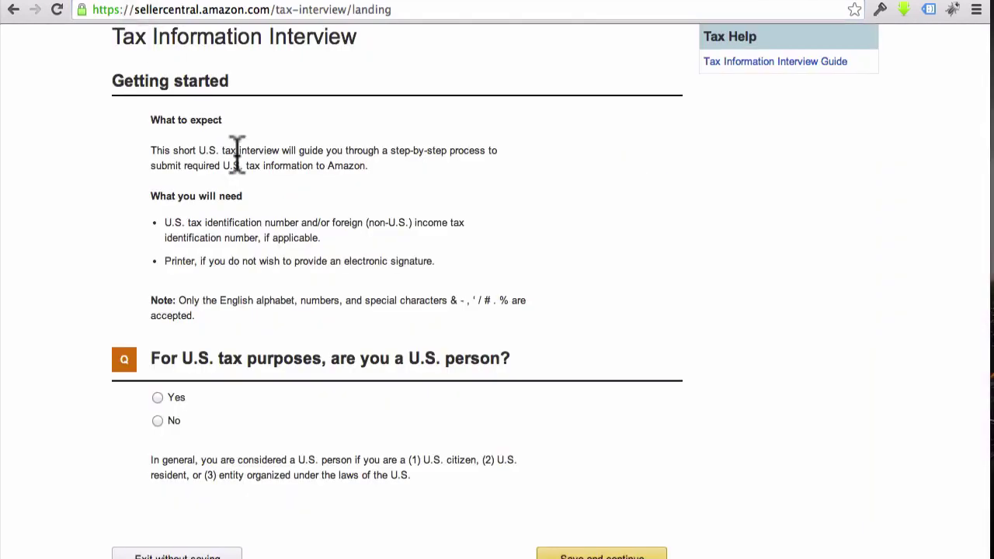
pyautogui.scroll(-2, 240, 255)
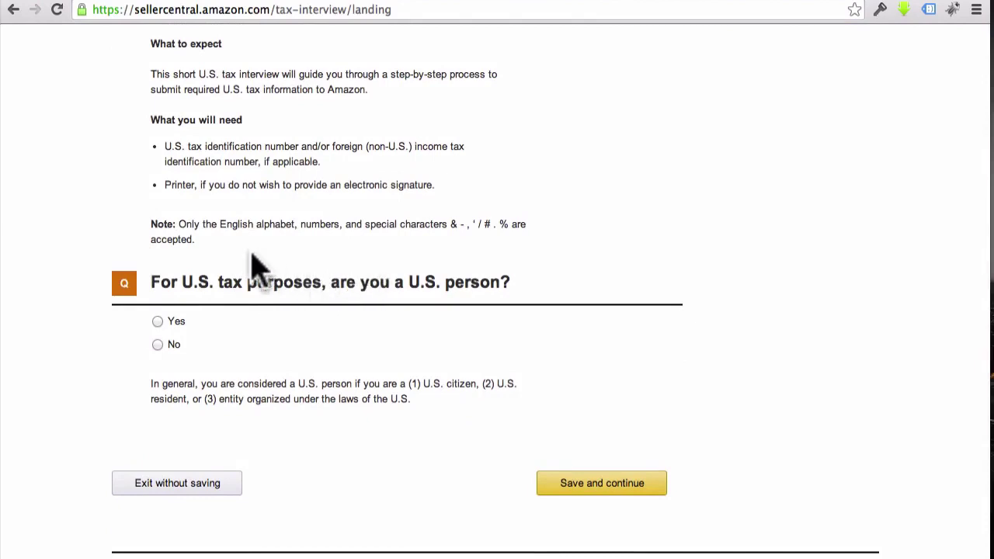
pyautogui.click(157, 322)
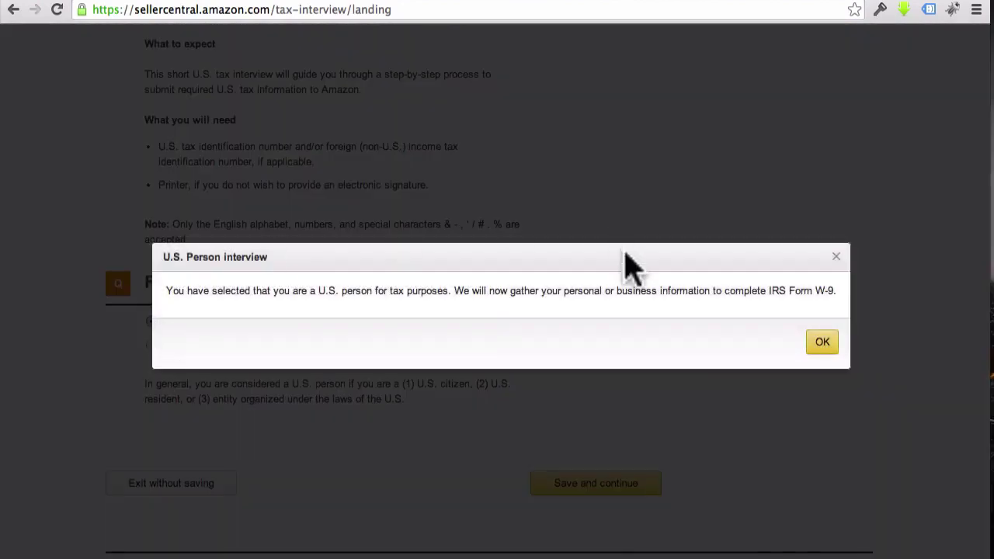
pyautogui.click(823, 344)
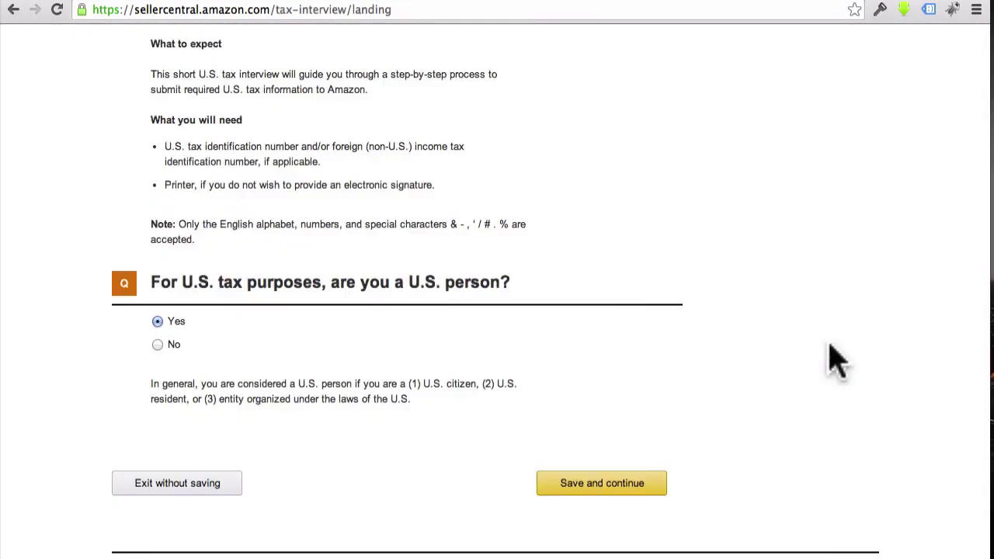
pyautogui.click(562, 485)
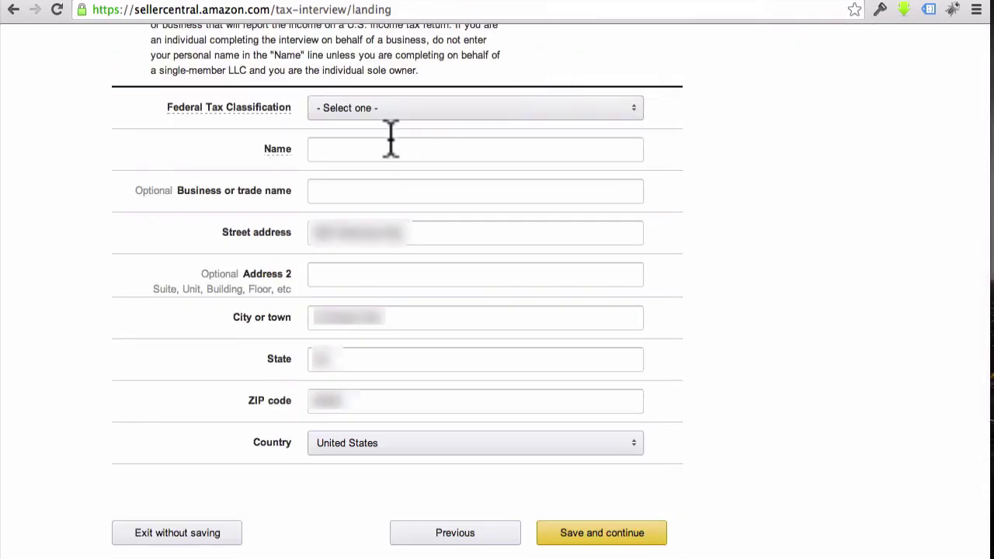
pyautogui.moveTo(164, 190); pyautogui.dragTo(230, 195)
pyautogui.click(183, 204)
pyautogui.moveTo(132, 189); pyautogui.dragTo(222, 209)
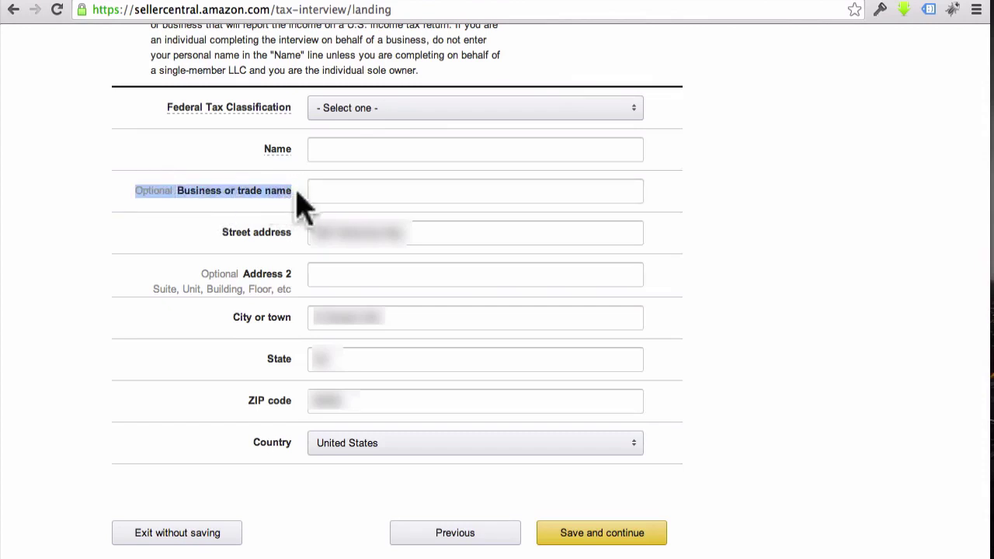
pyautogui.click(325, 193)
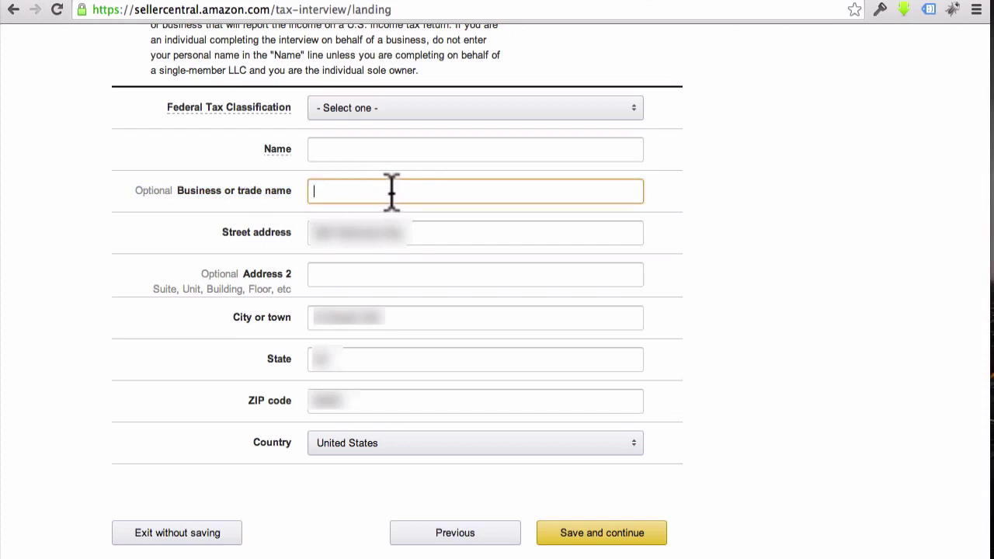
pyautogui.click(195, 116)
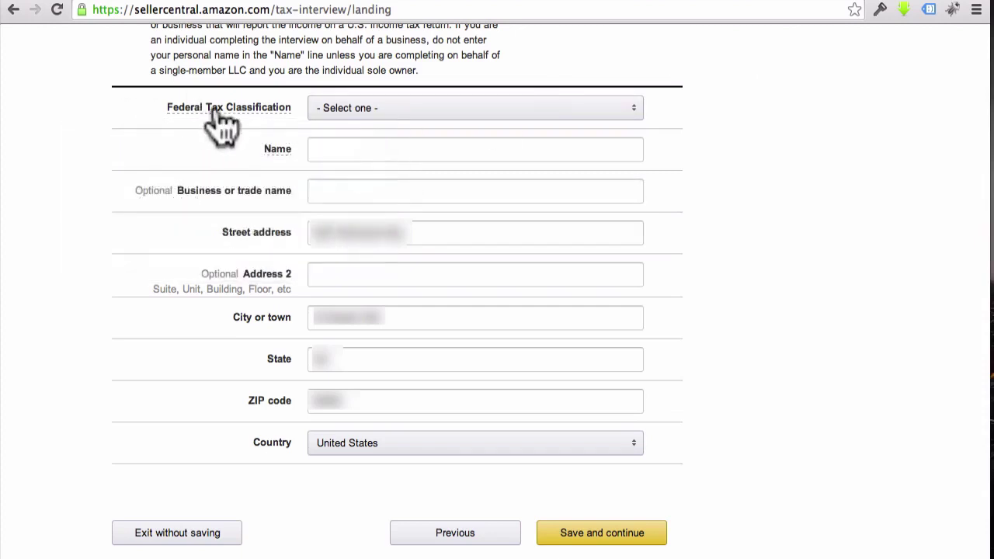
# Choose Individual/sole proprietor from the Federal Tax Classification dropdown.
pyautogui.click(490, 124)
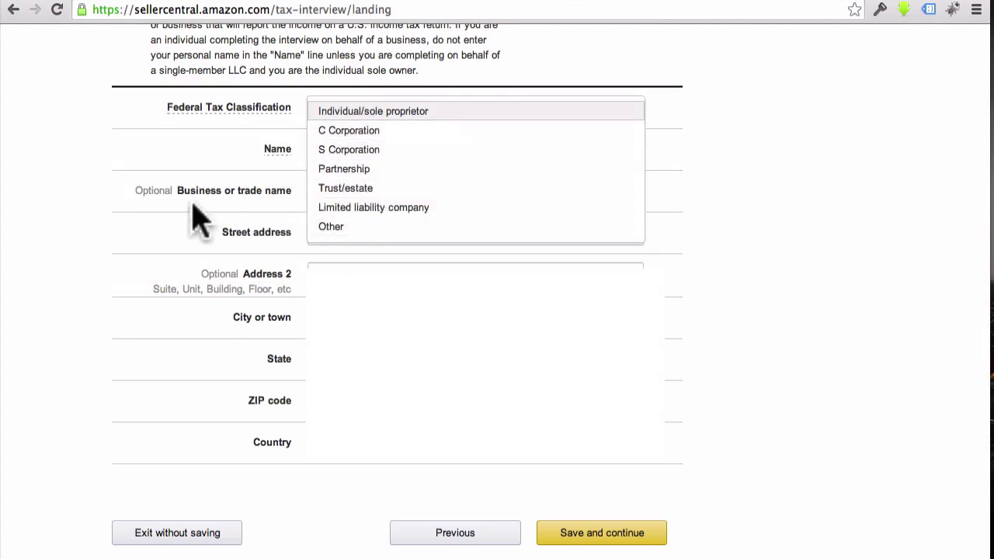
pyautogui.click(339, 114)
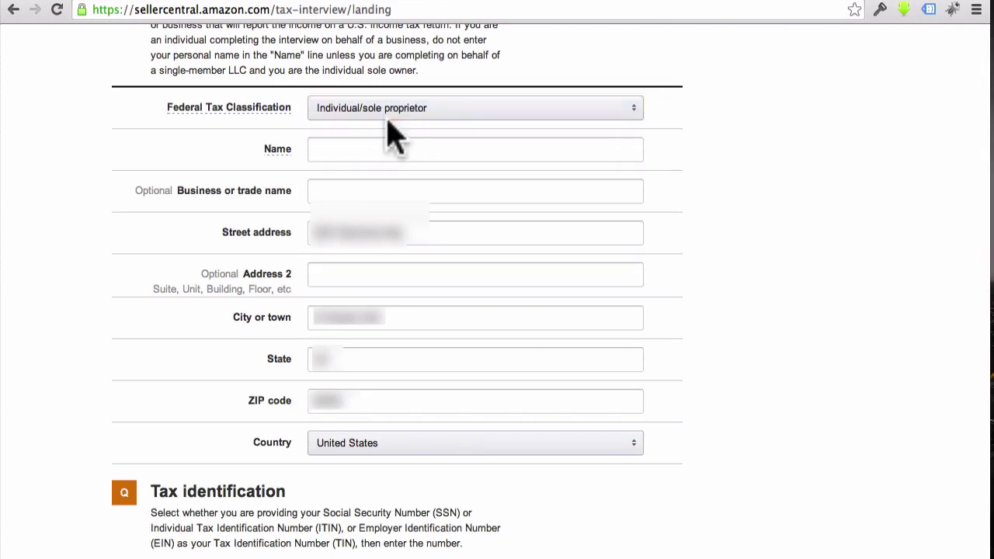
pyautogui.click(392, 109)
pyautogui.click(381, 109)
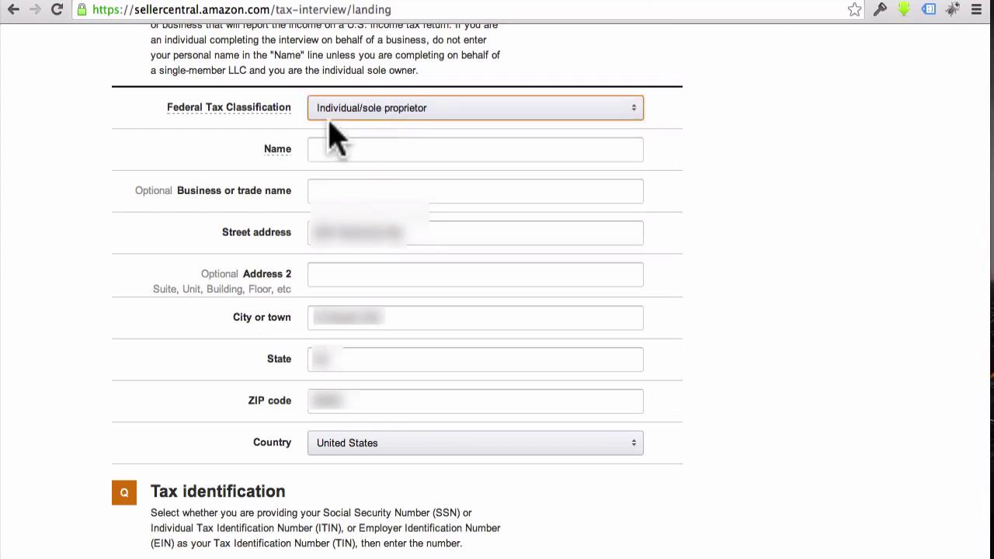
pyautogui.scroll(-1, 363, 140)
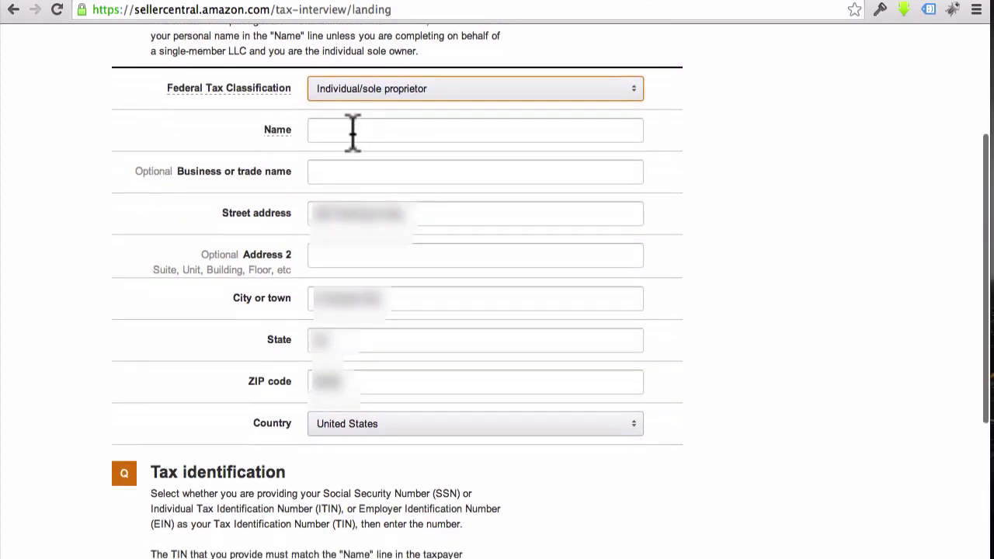
# Enter the taxpayer's name and autofill Business or trade name with Blue Valley Supplements.
pyautogui.click(358, 129)
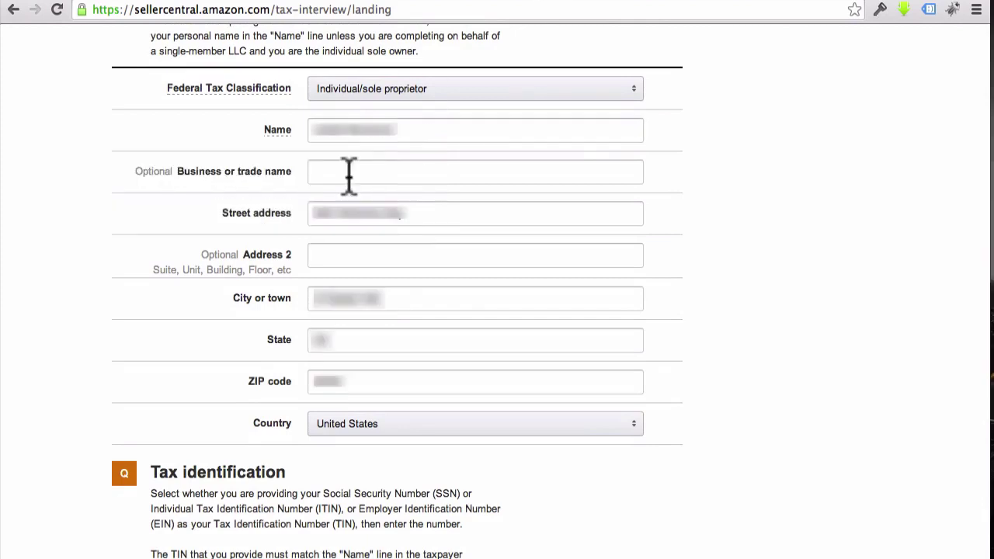
pyautogui.click(313, 165)
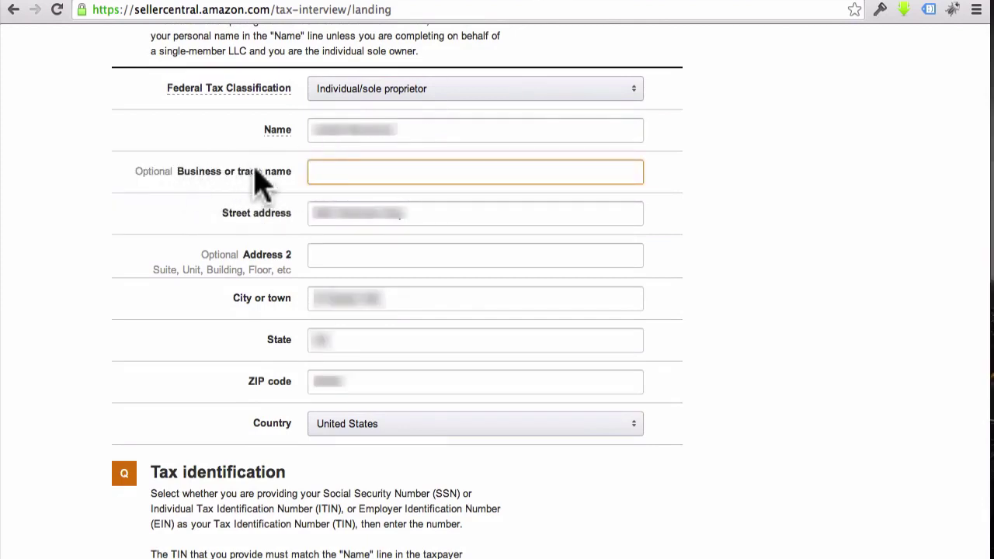
pyautogui.click(344, 172)
pyautogui.click(386, 195)
# Read the resident alien guidance and settle on SSN or ITIN as the U.S. TIN type.
pyautogui.scroll(-4, 225, 202)
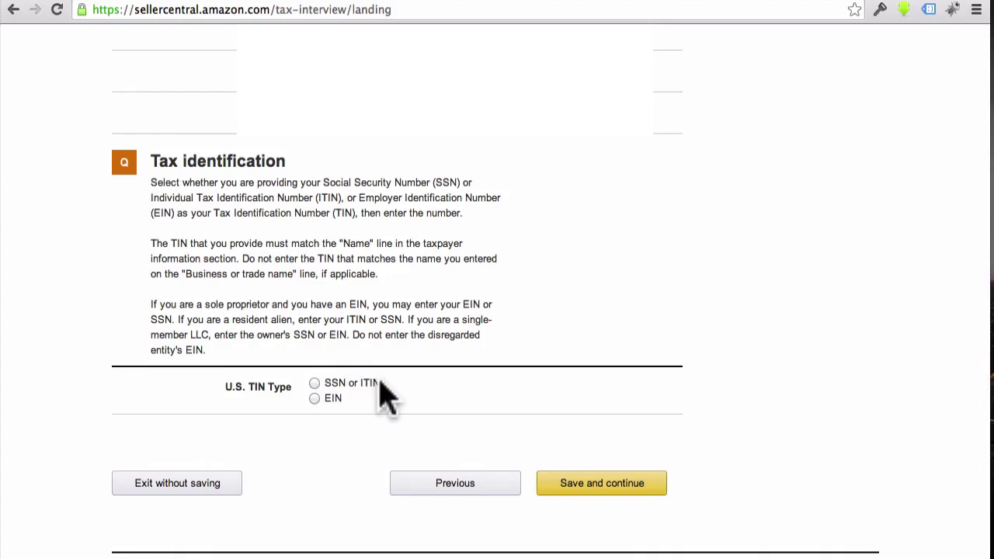
pyautogui.moveTo(190, 324); pyautogui.dragTo(360, 326)
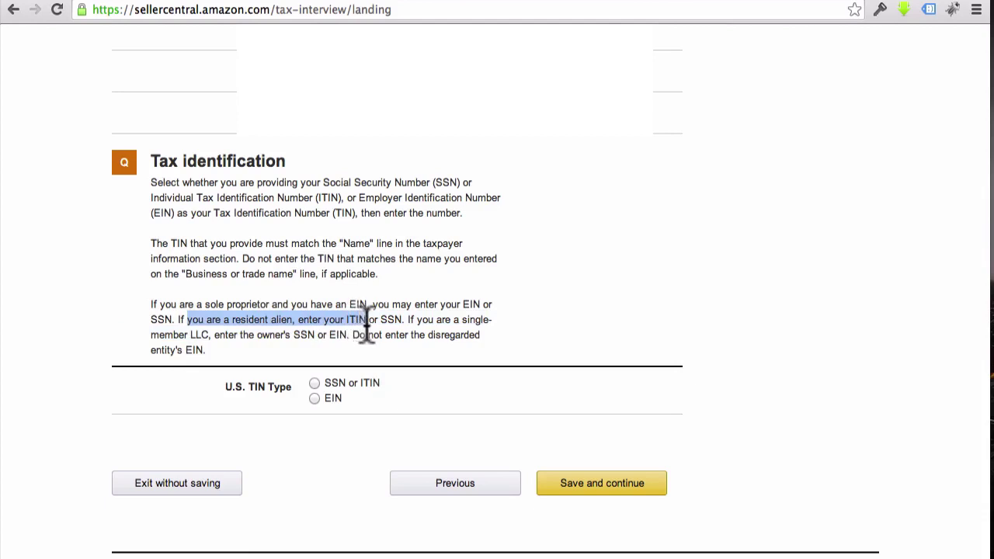
pyautogui.click(470, 319)
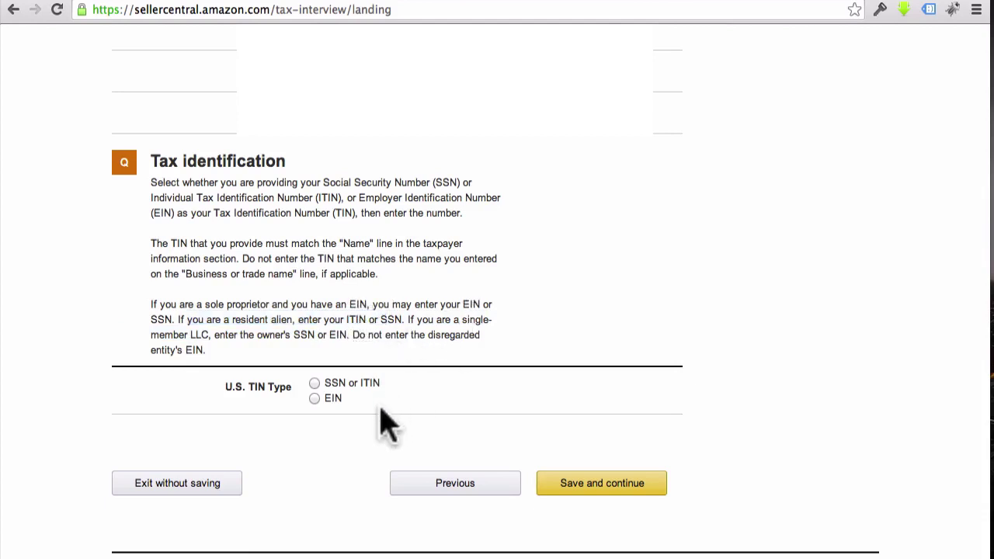
pyautogui.click(314, 399)
pyautogui.click(314, 383)
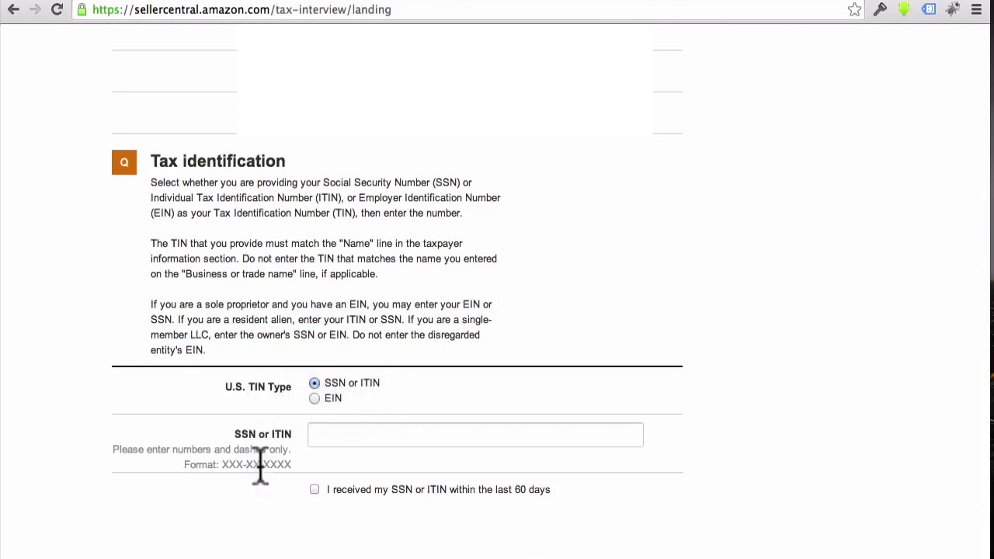
pyautogui.click(315, 399)
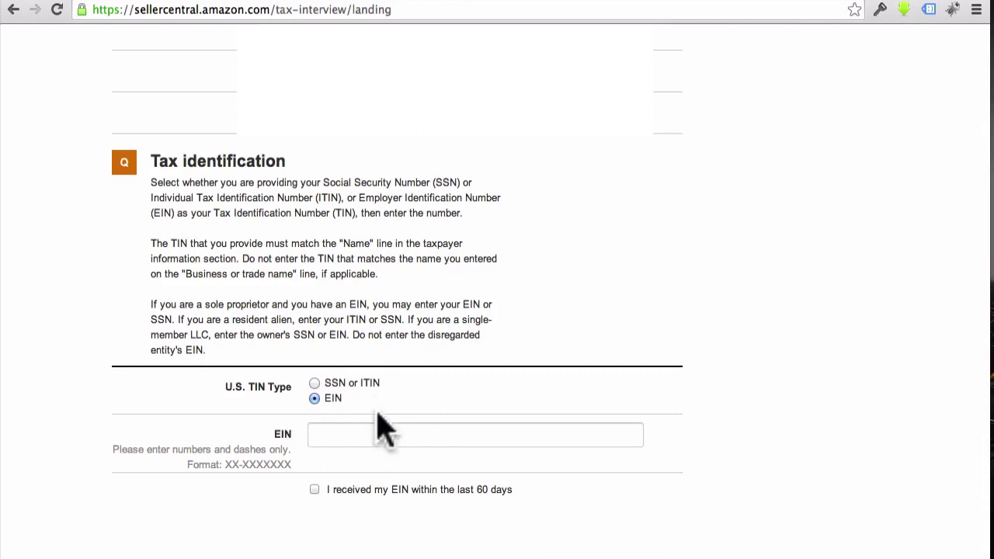
pyautogui.click(326, 384)
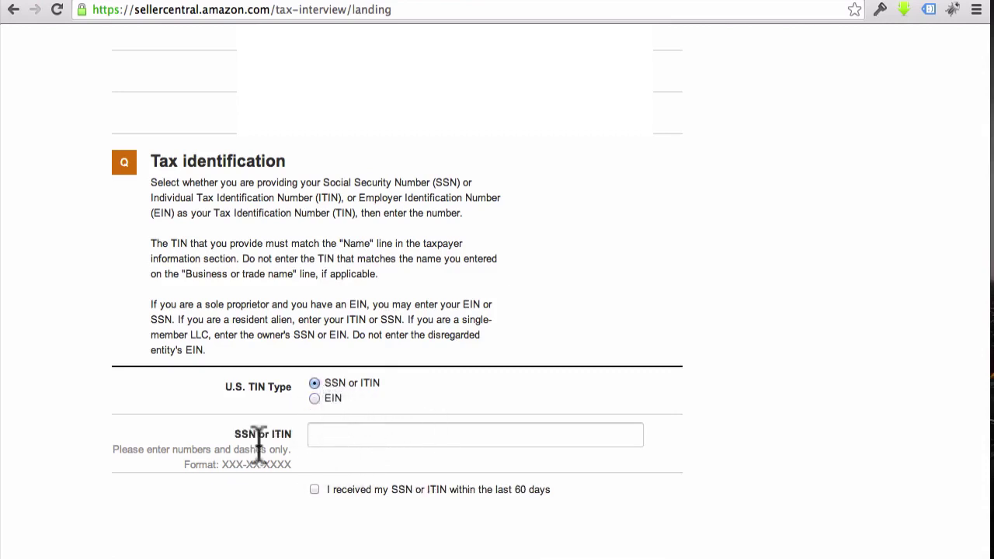
# Fill in the SSN or ITIN field and save to reach the 50% W-9 review.
pyautogui.click(389, 435)
pyautogui.scroll(-2, 680, 210)
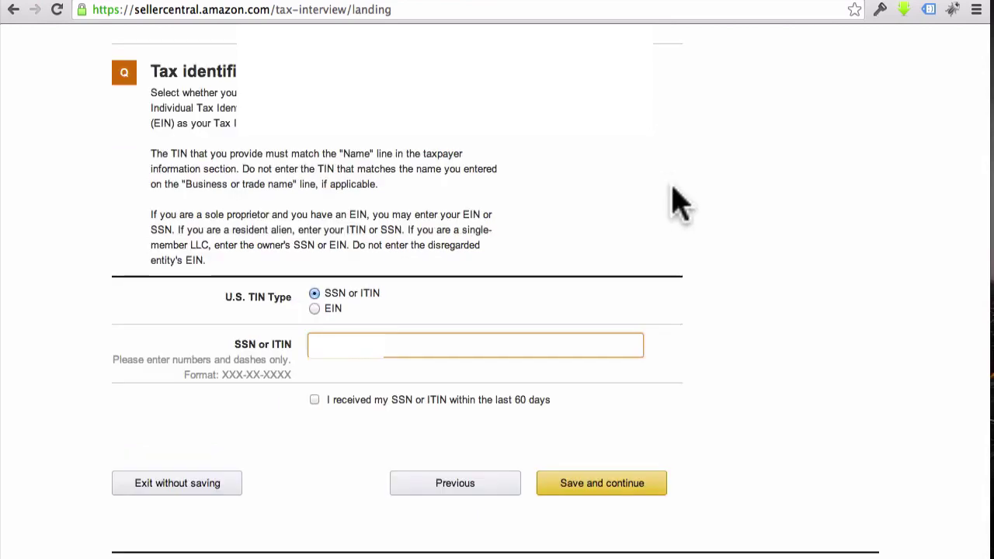
pyautogui.click(604, 483)
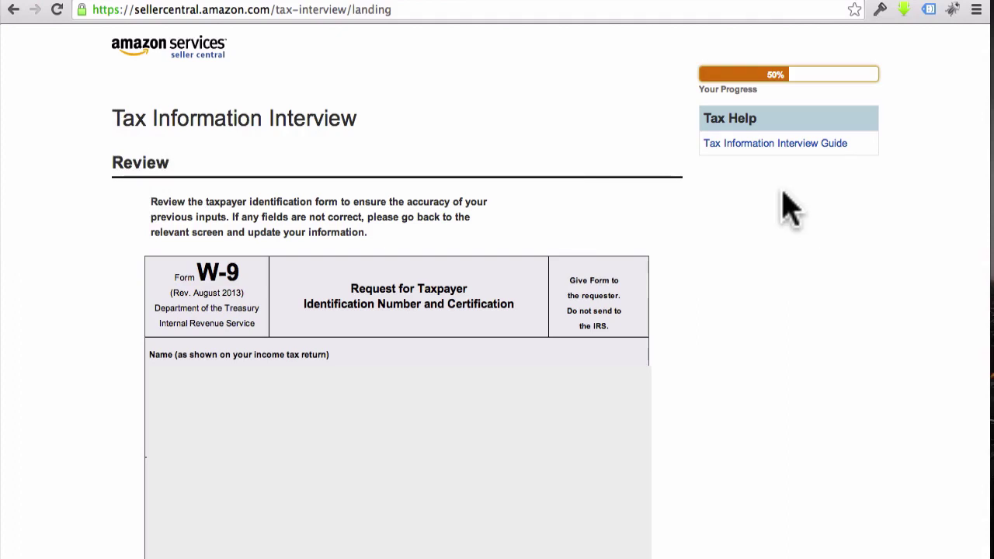
# Scroll the W-9 preview down to the Part II Certification signature and date lines.
pyautogui.scroll(-15, 791, 208)
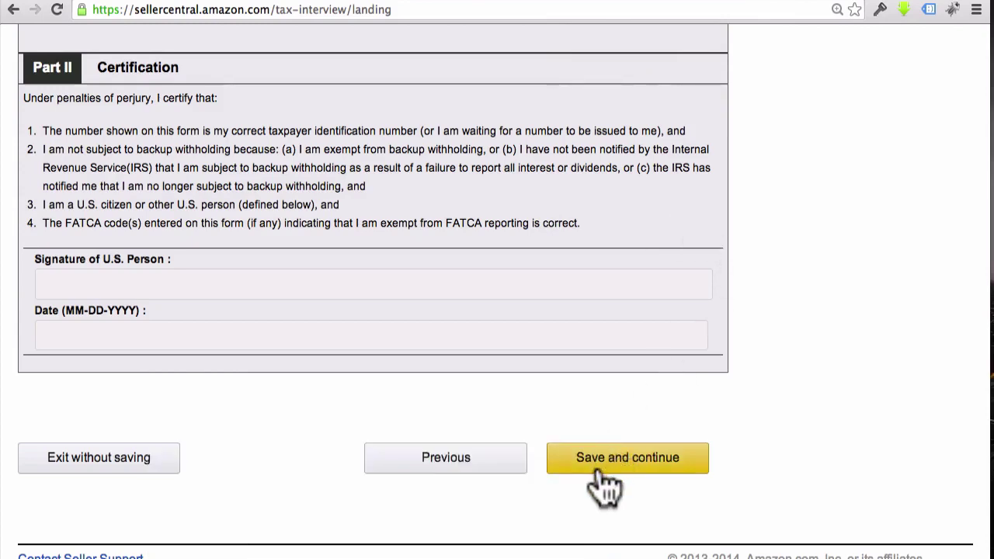
# Accept the W-9 review, then consent to the electronic 1099 and to an electronic signature.
pyautogui.click(600, 472)
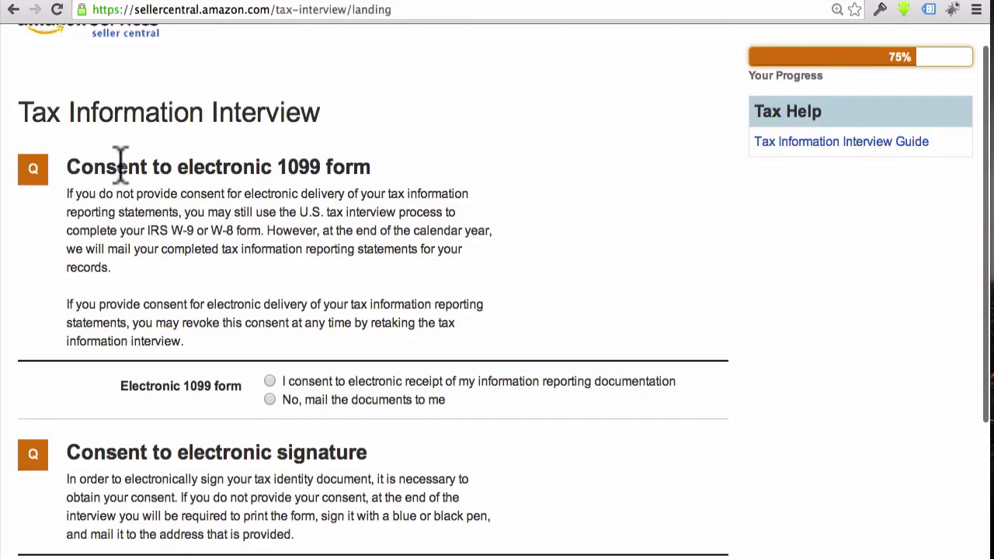
pyautogui.moveTo(118, 166); pyautogui.dragTo(331, 180)
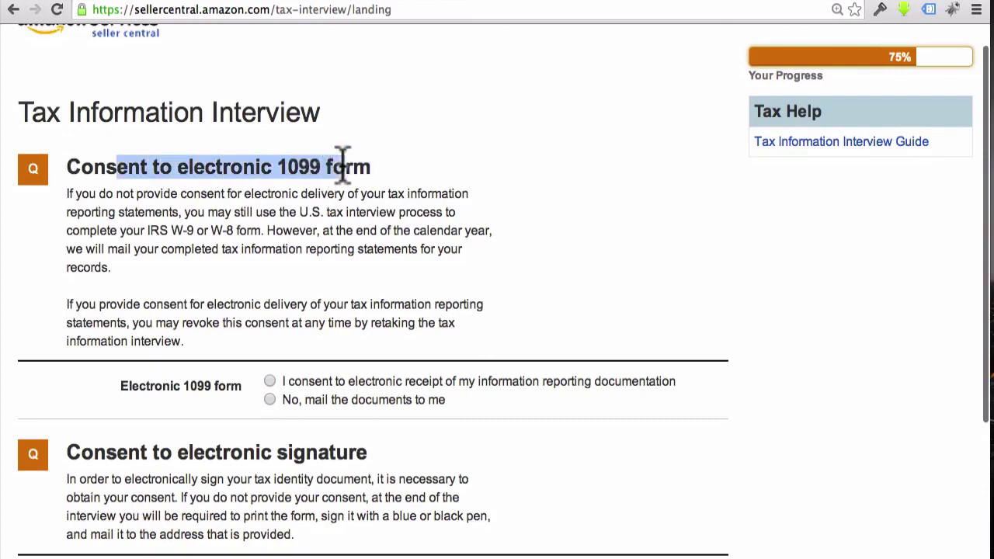
pyautogui.scroll(-2, 355, 328)
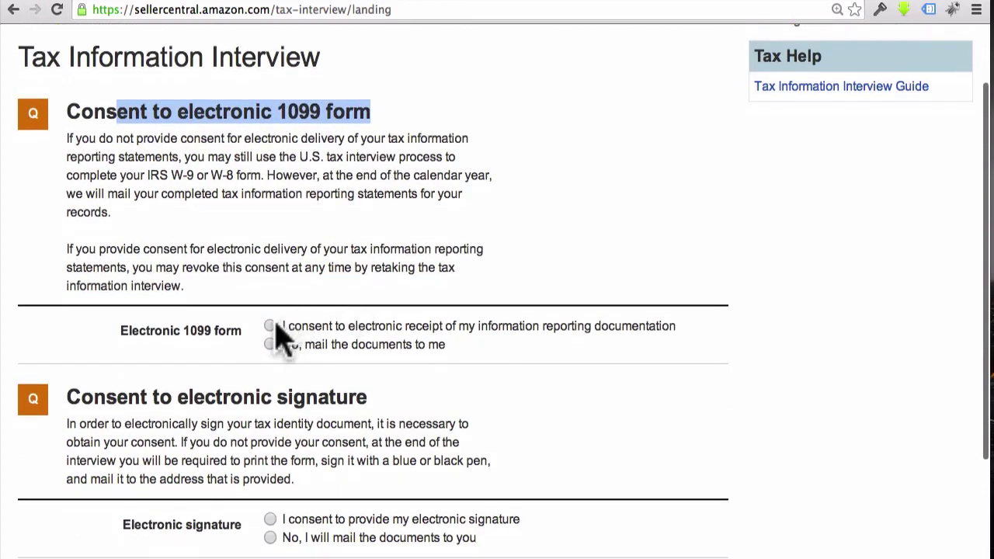
pyautogui.scroll(-5, 419, 349)
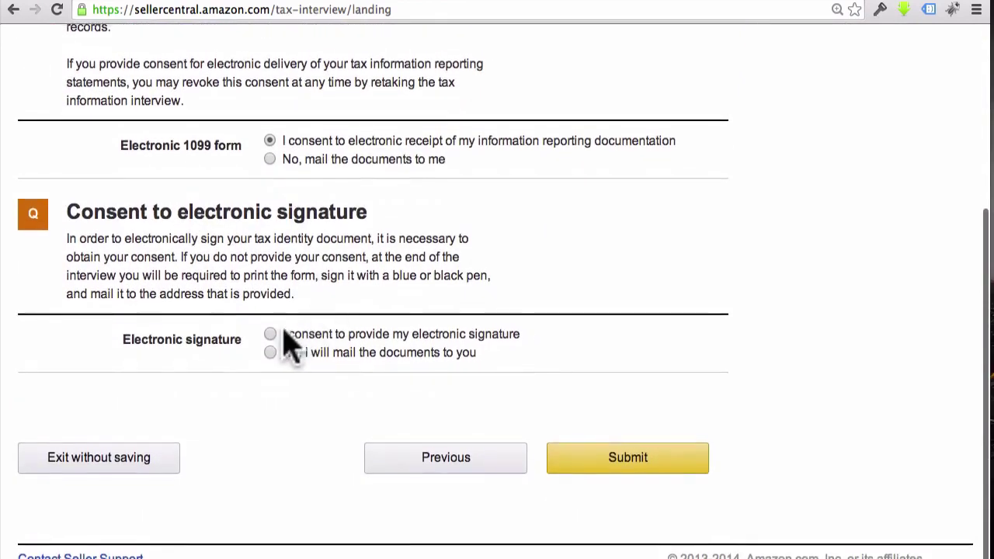
pyautogui.click(271, 334)
pyautogui.scroll(-8, 595, 62)
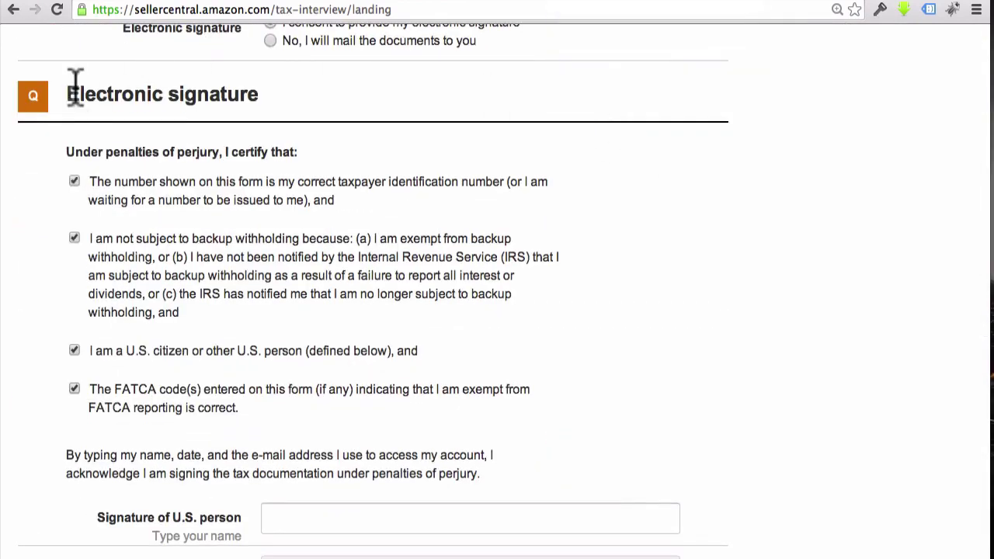
# Sign with the taxpayer's name and account e-mail, then submit the W-9.
pyautogui.moveTo(75, 84); pyautogui.dragTo(244, 108)
pyautogui.click(364, 152)
pyautogui.scroll(-5, 288, 264)
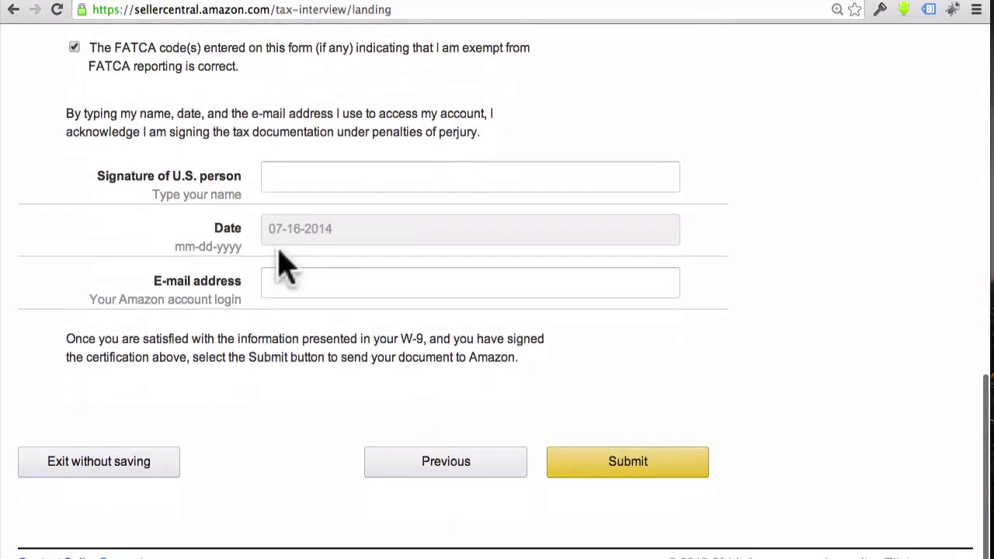
pyautogui.click(278, 171)
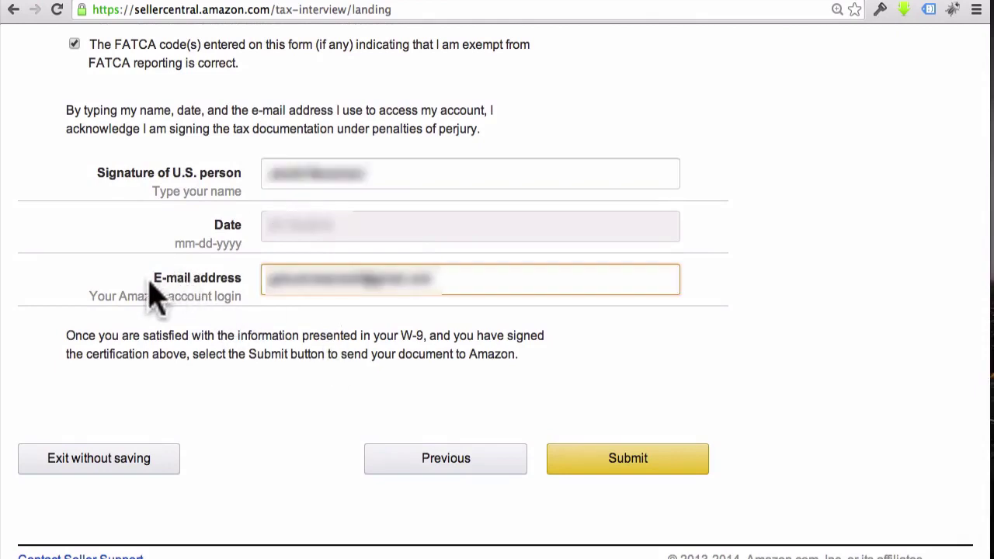
pyautogui.click(639, 465)
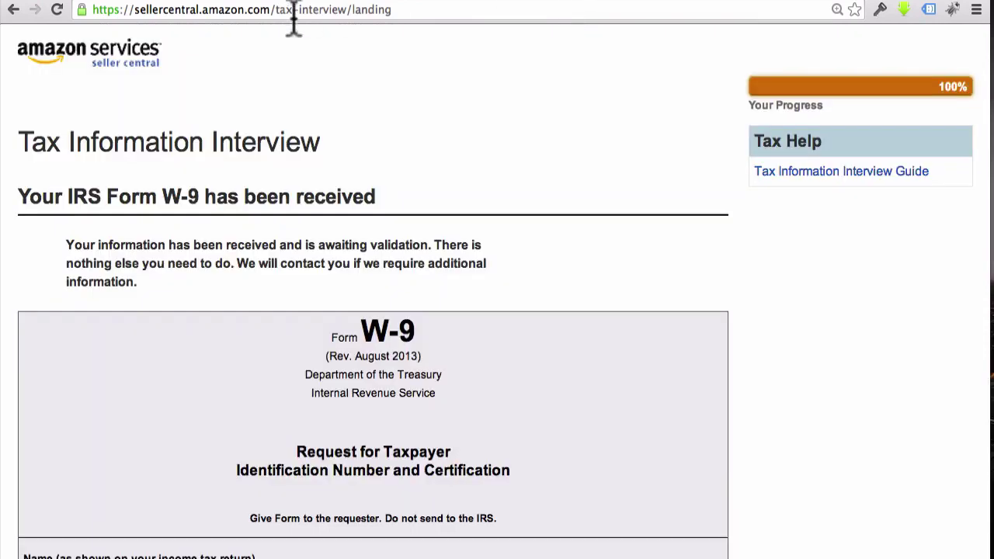
pyautogui.moveTo(49, 143); pyautogui.dragTo(307, 141)
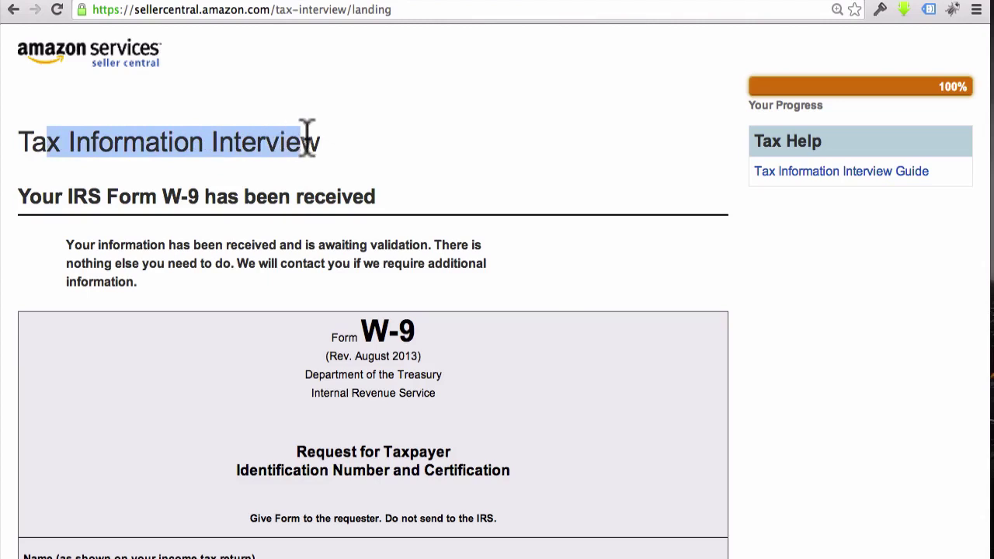
pyautogui.click(380, 221)
pyautogui.moveTo(256, 246); pyautogui.dragTo(341, 249)
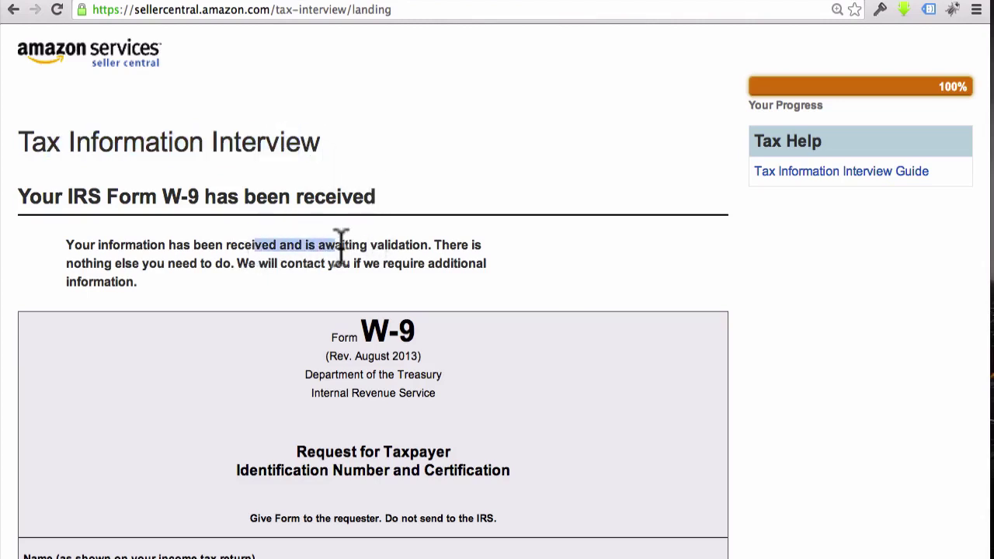
pyautogui.click(433, 247)
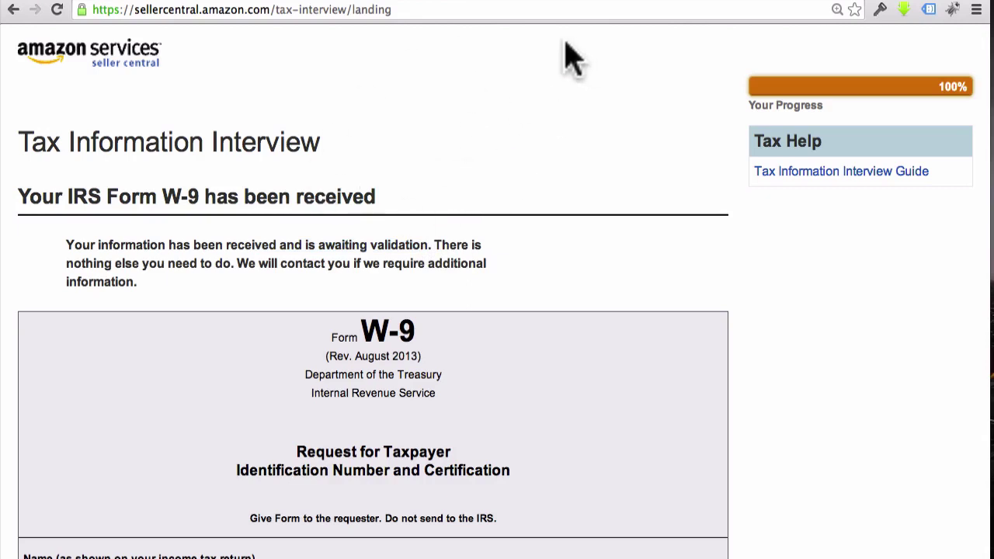
pyautogui.scroll(-15, 665, 444)
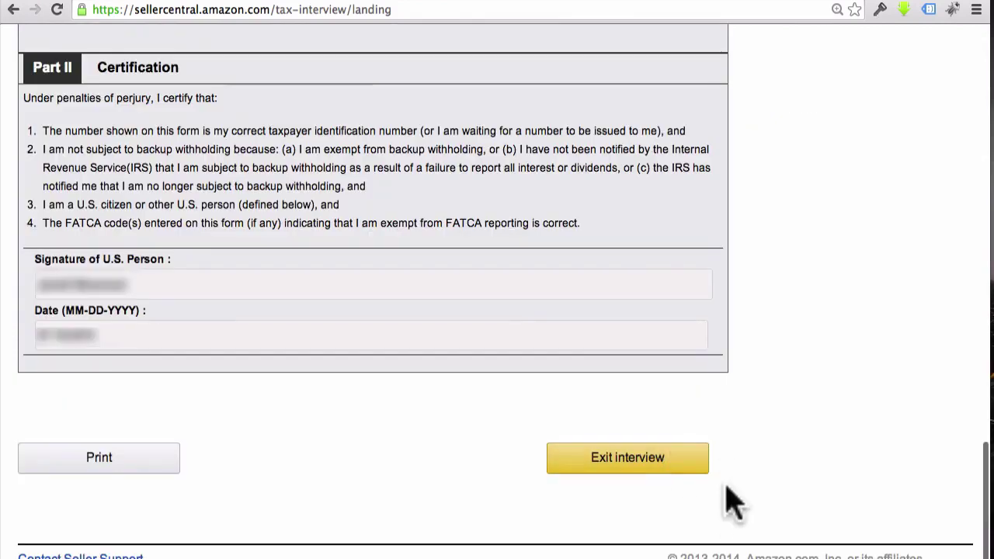
# Exit the finished tax interview and highlight the Tax Interview Completed status.
pyautogui.click(621, 462)
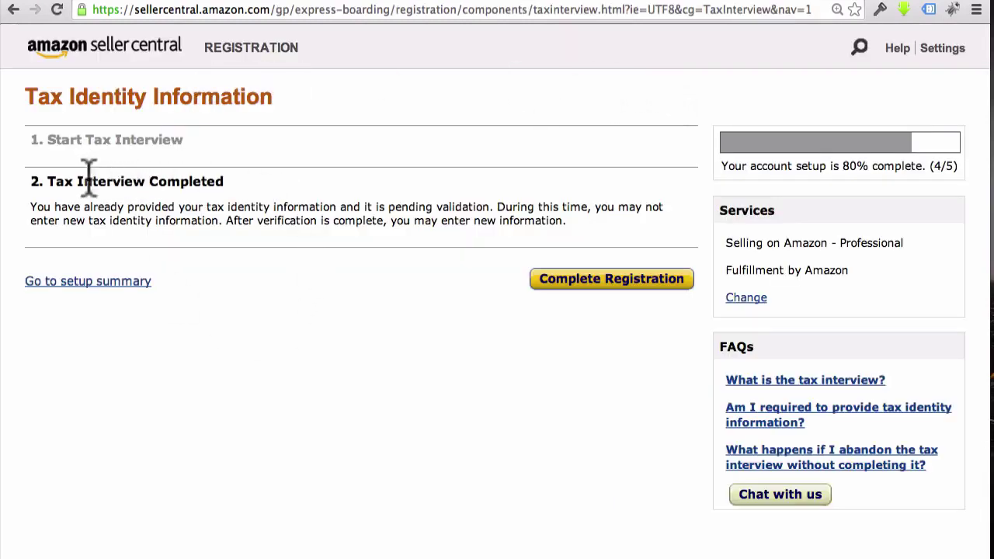
pyautogui.moveTo(50, 180); pyautogui.dragTo(190, 185)
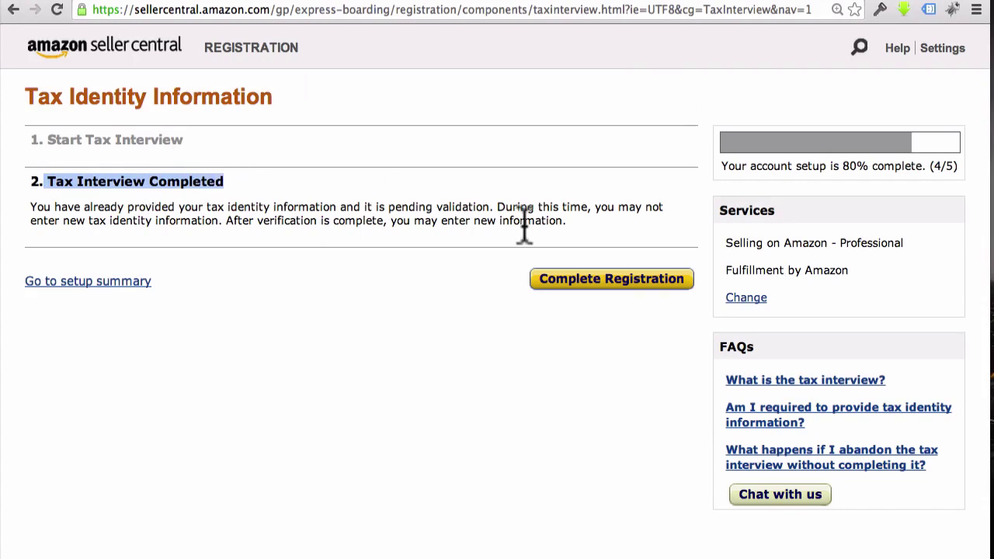